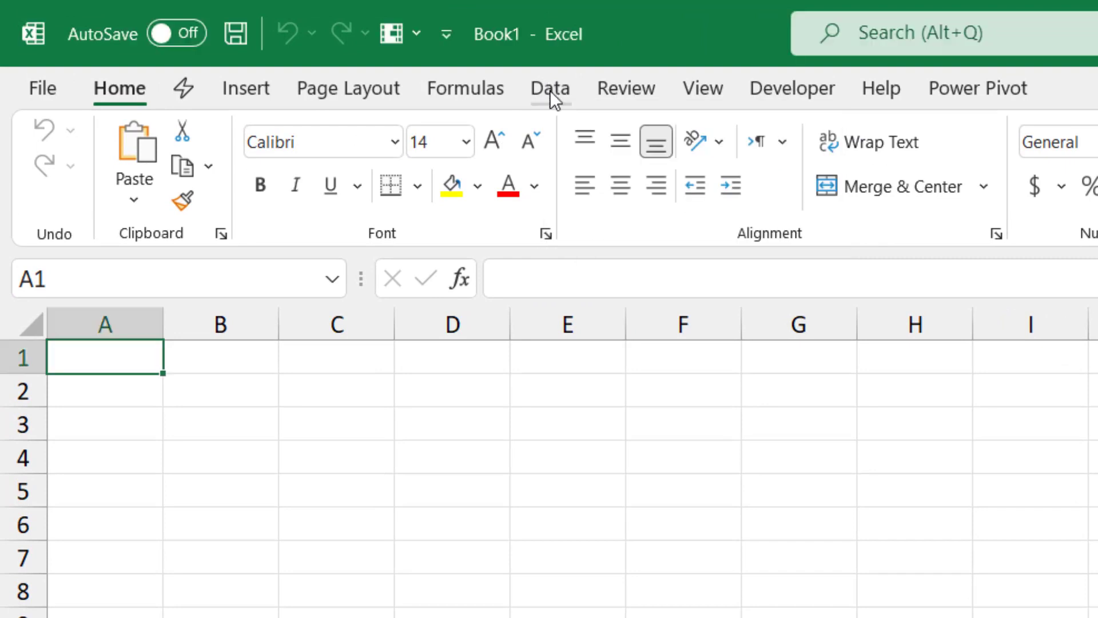
# - Import the Desktop image '2 From Picture.png' through Data > From Picture > Picture From File
pyautogui.click(550, 90)
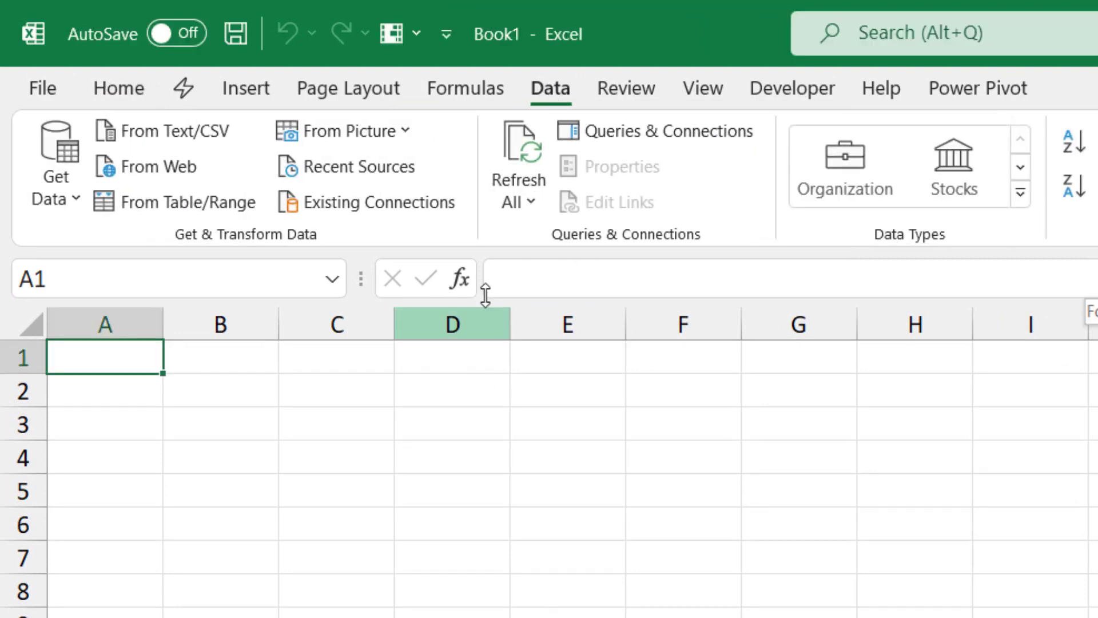
pyautogui.click(405, 132)
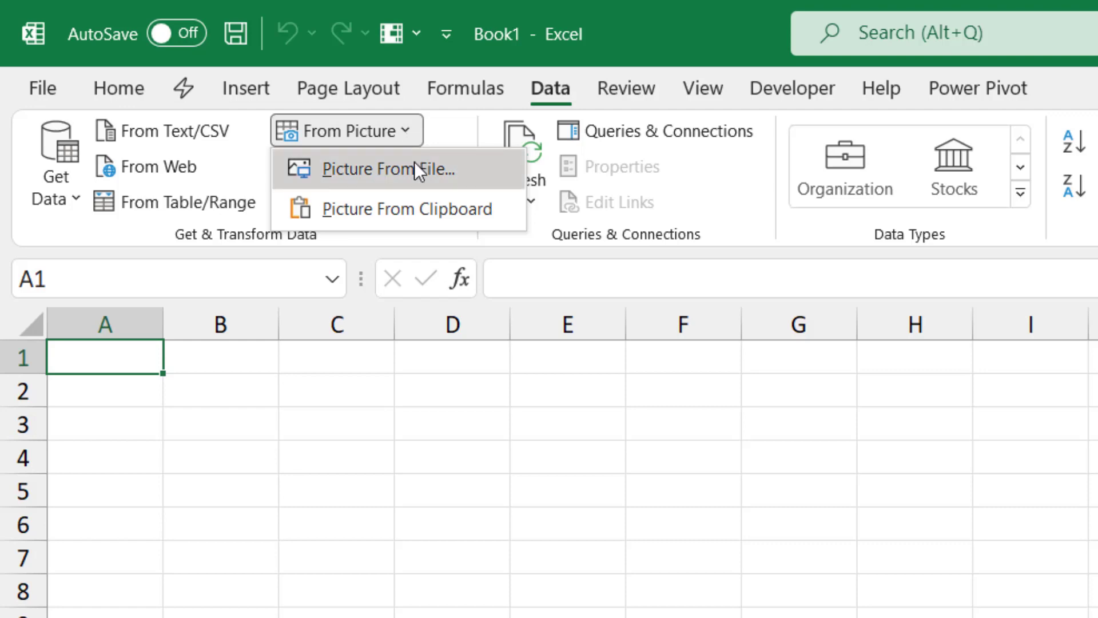
pyautogui.click(415, 161)
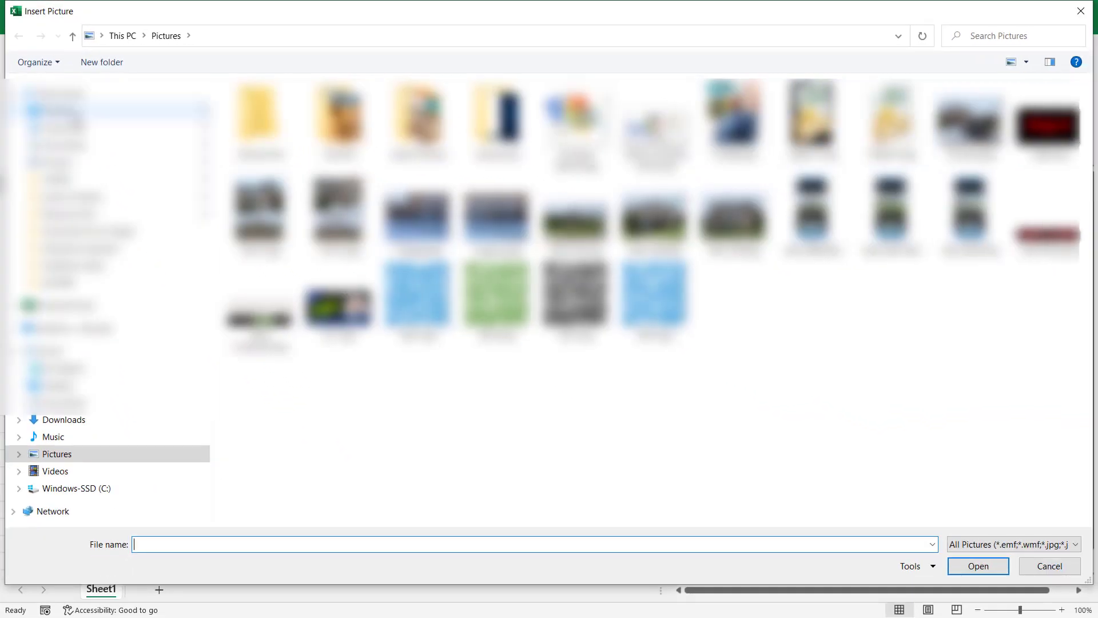
pyautogui.click(123, 111)
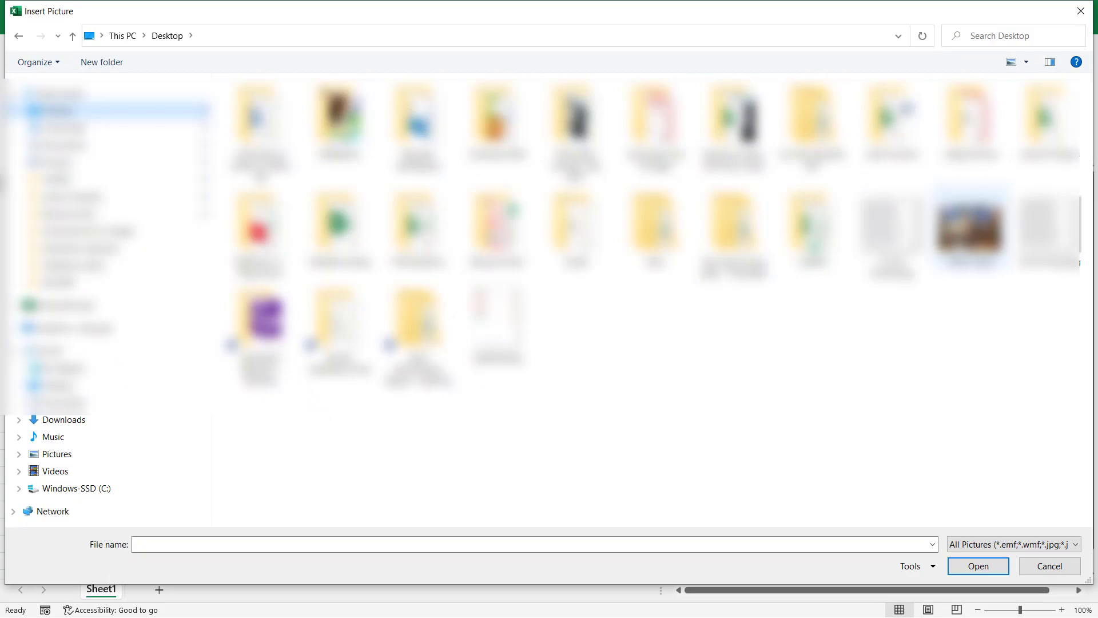
pyautogui.click(891, 229)
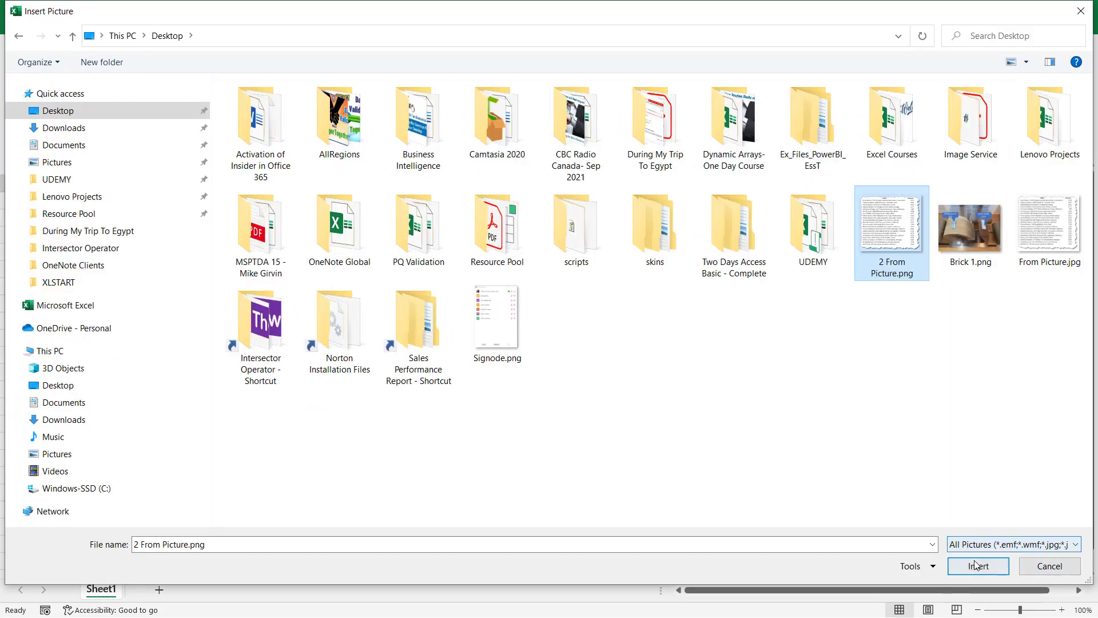
pyautogui.click(998, 566)
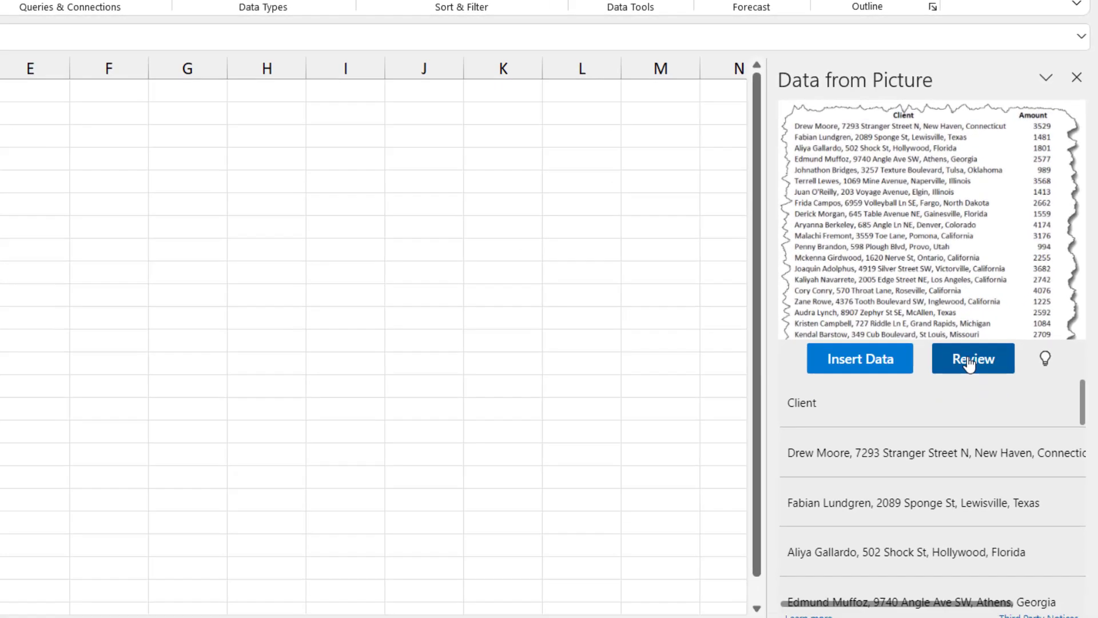
# - Accept the two flagged entries, including Naperville, and insert the Client and Amount data into A1:B22
pyautogui.click(968, 363)
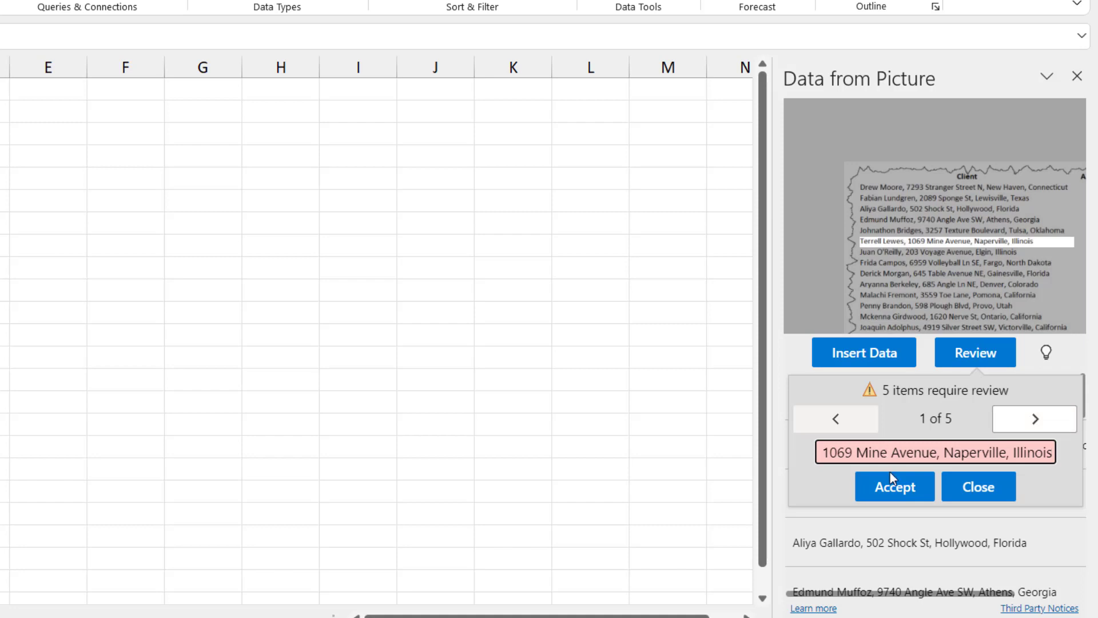
pyautogui.click(896, 487)
pyautogui.click(896, 487)
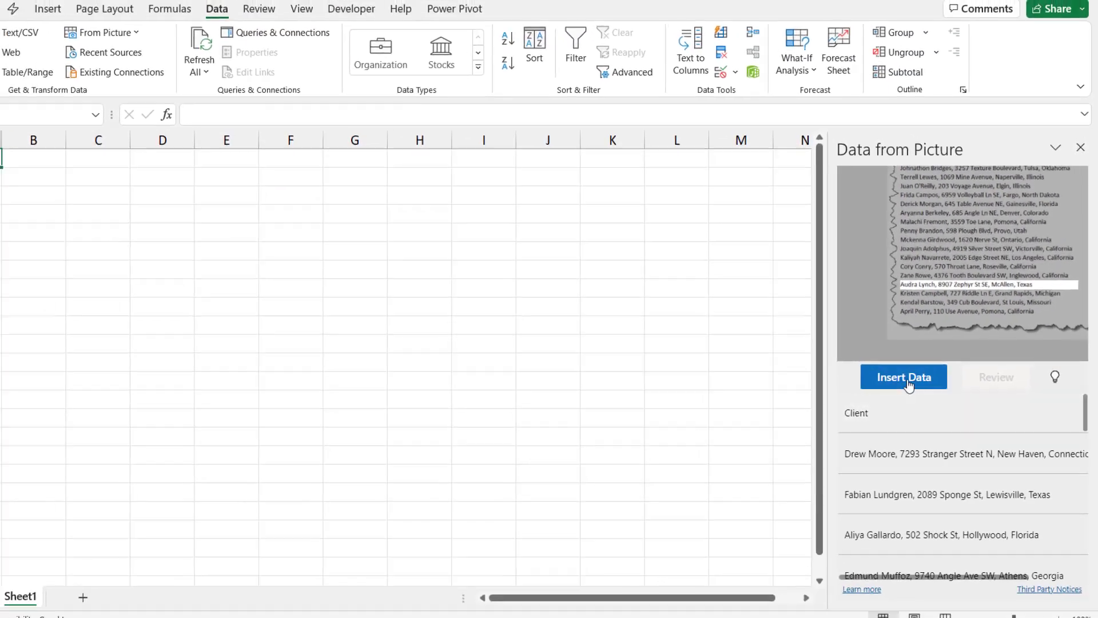
pyautogui.click(909, 383)
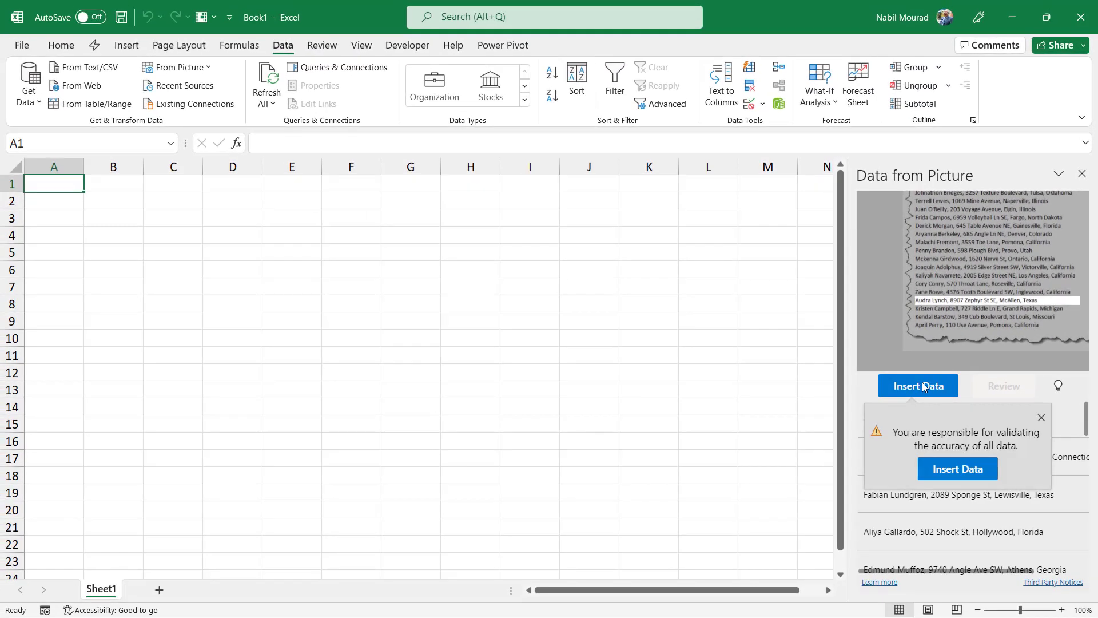
pyautogui.click(955, 469)
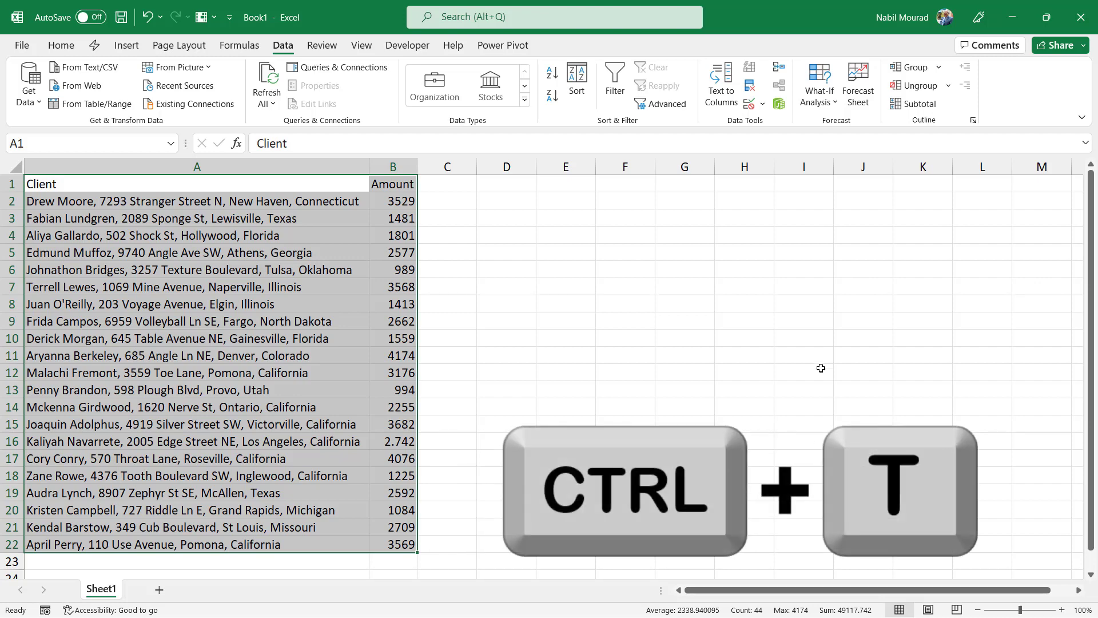
# - Convert the Client and Amount range to an Excel table and name it 'FromPicture'
pyautogui.hotkey('ctrl', 't')
pyautogui.press('Return')
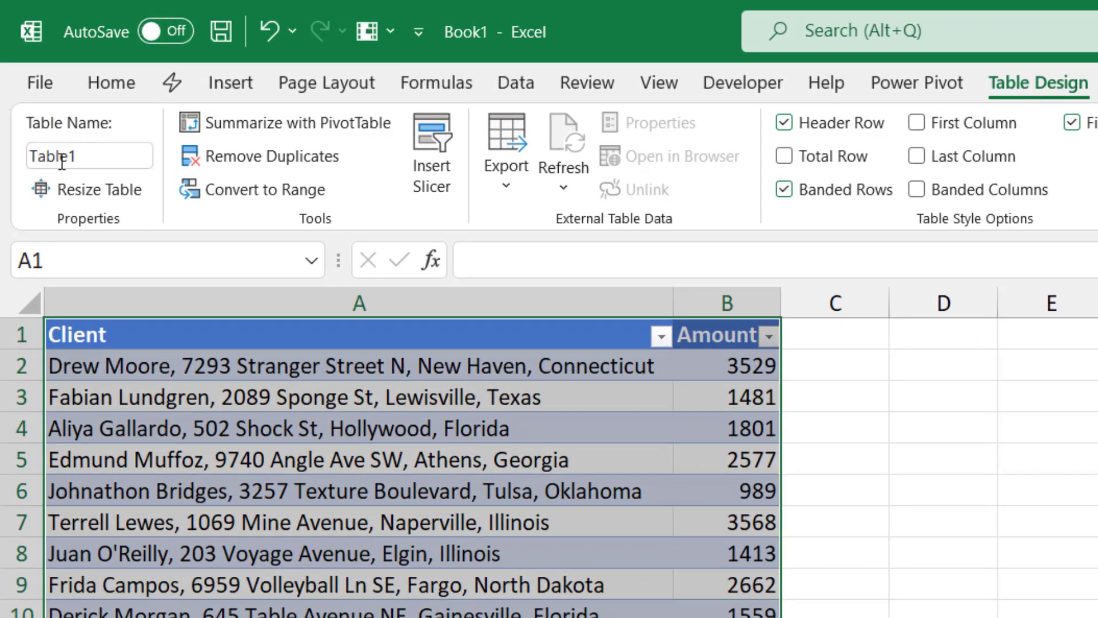
pyautogui.click(118, 163)
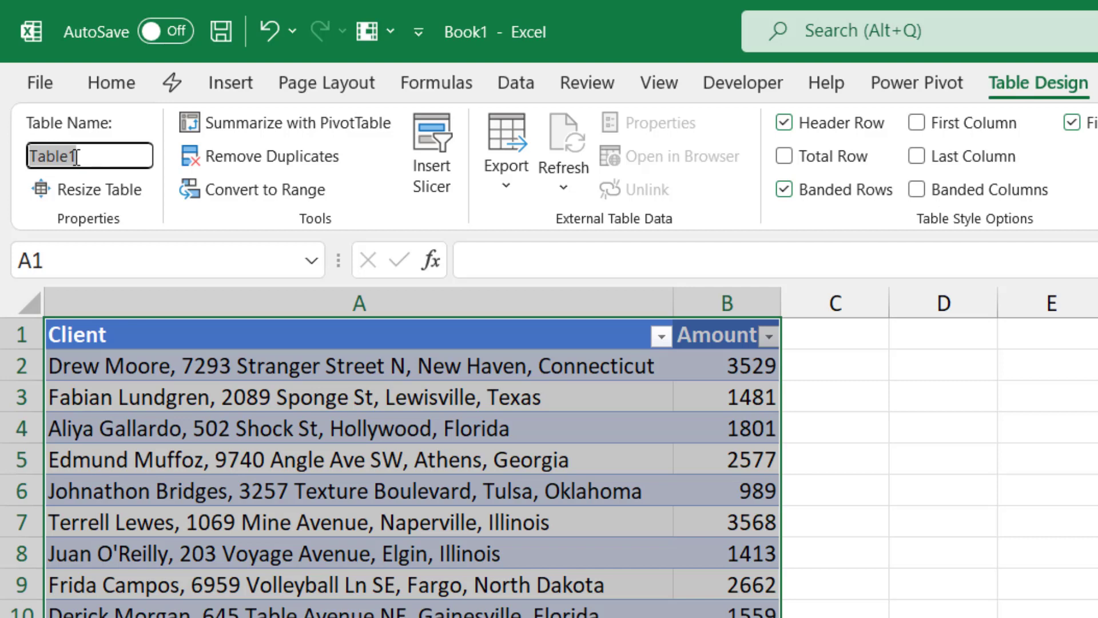
pyautogui.write('FromPicture')
pyautogui.press('Return')
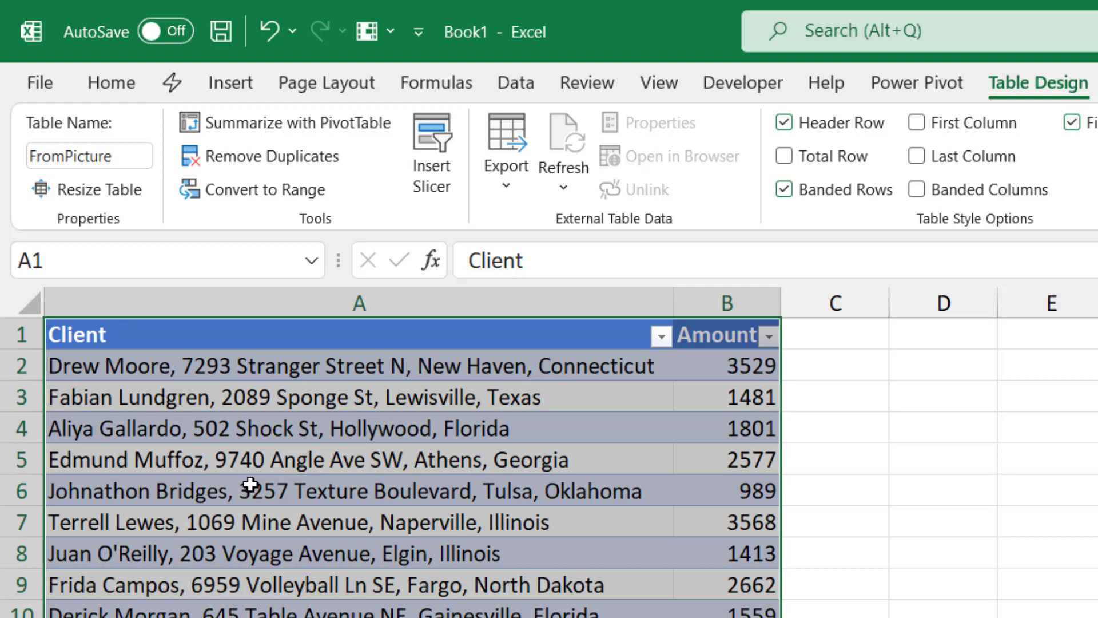
pyautogui.click(530, 81)
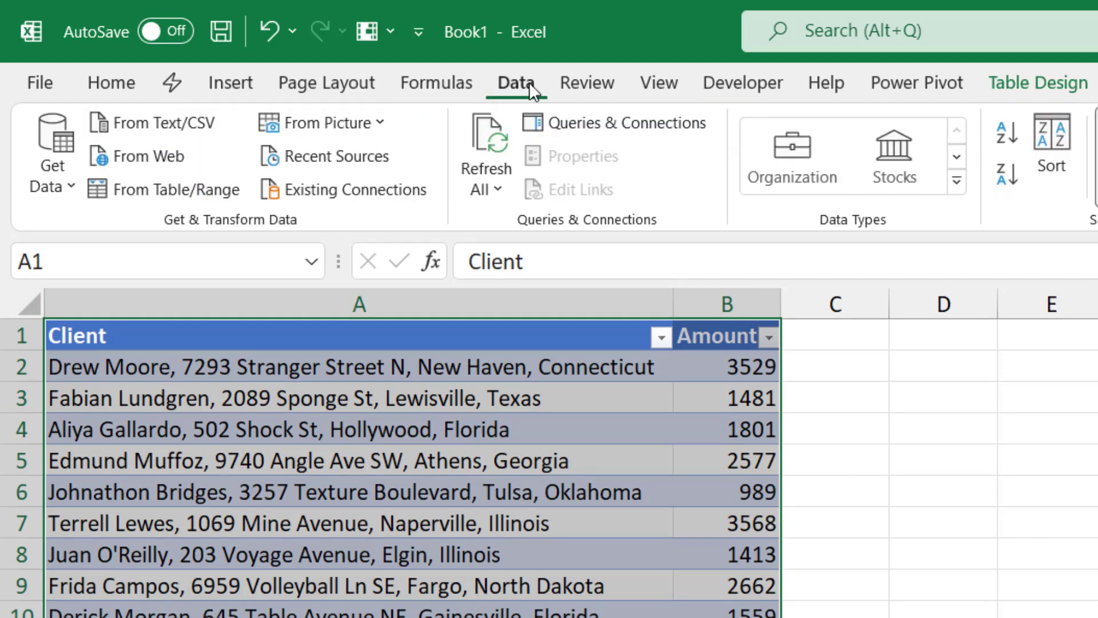
# - Send the FromPicture table to Power Query and rename the query 'properData'
pyautogui.click(195, 192)
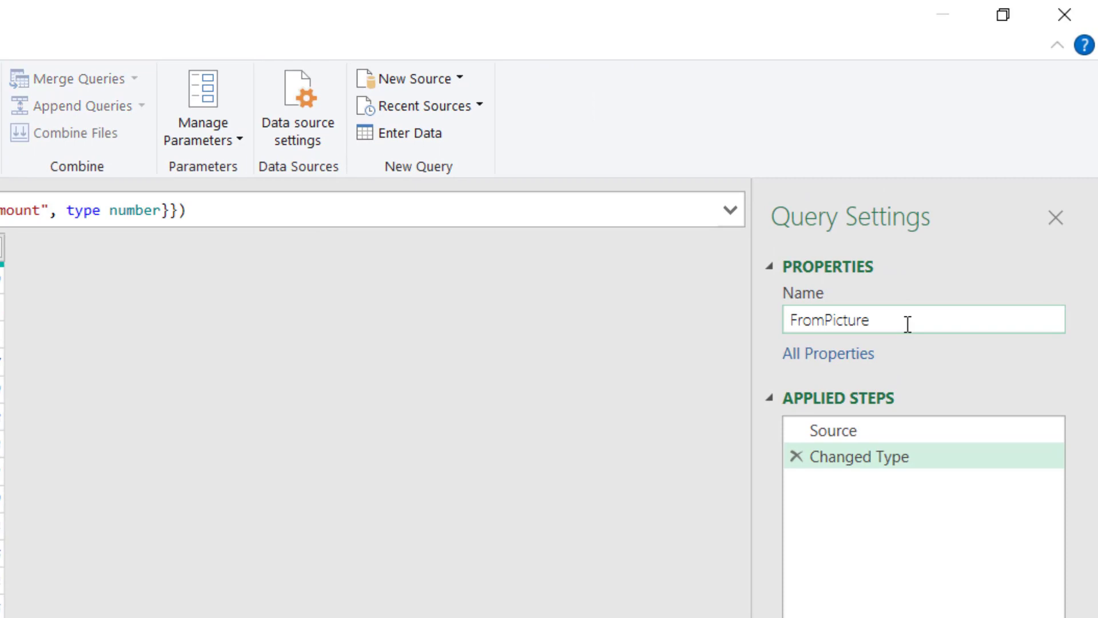
pyautogui.moveTo(961, 231); pyautogui.dragTo(867, 228)
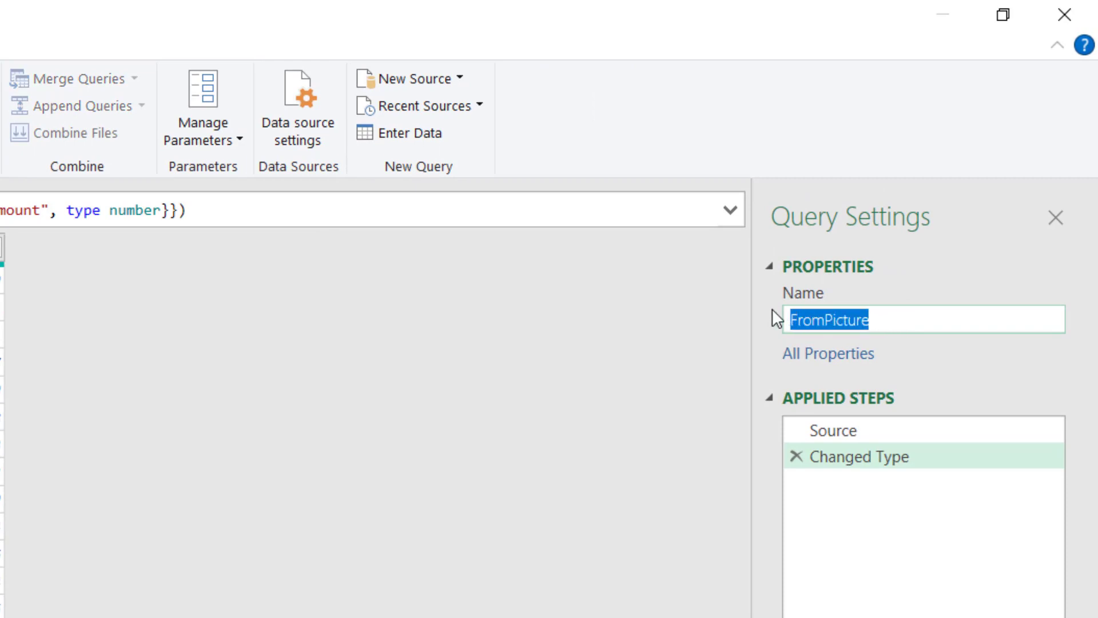
pyautogui.write('properData')
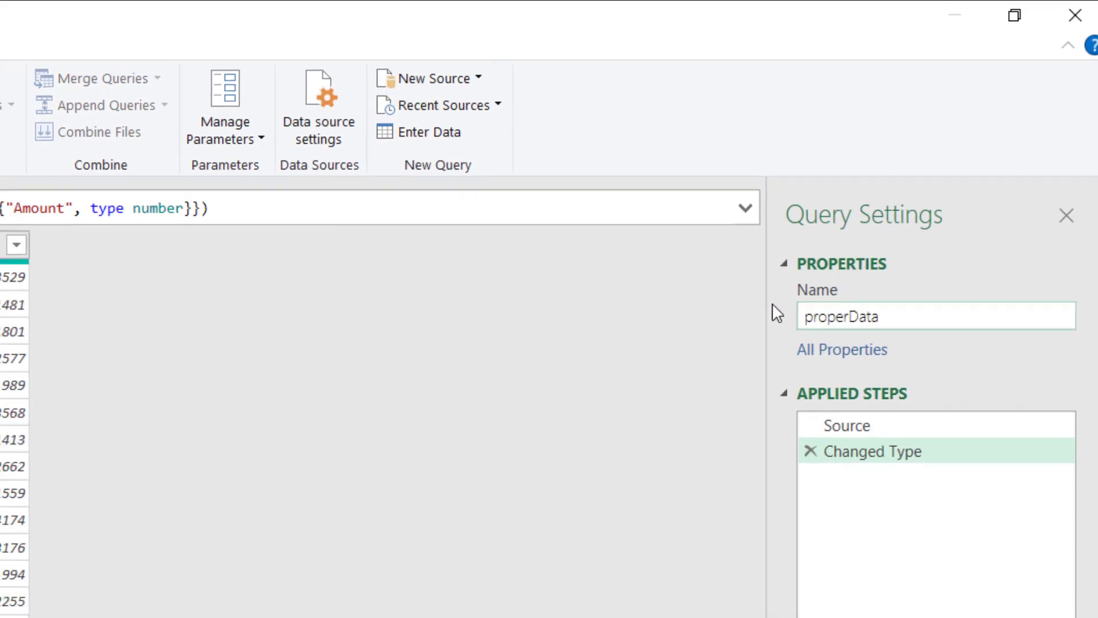
pyautogui.press('Return')
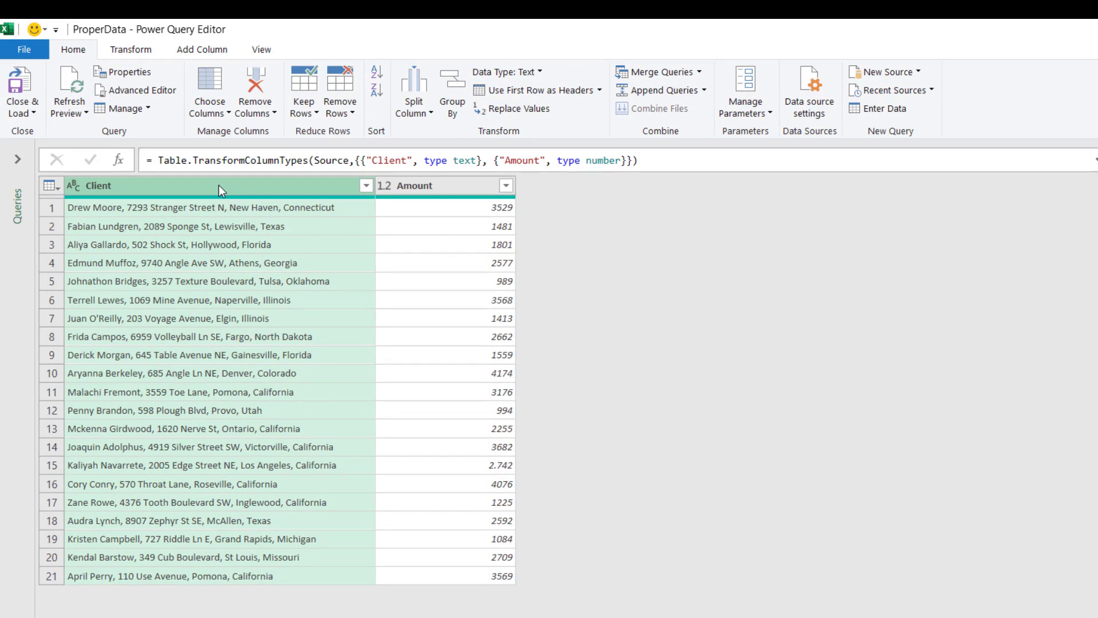
# - Split the Client column by the comma delimiter into Client.1 through Client.4
pyautogui.rightClick(218, 185)
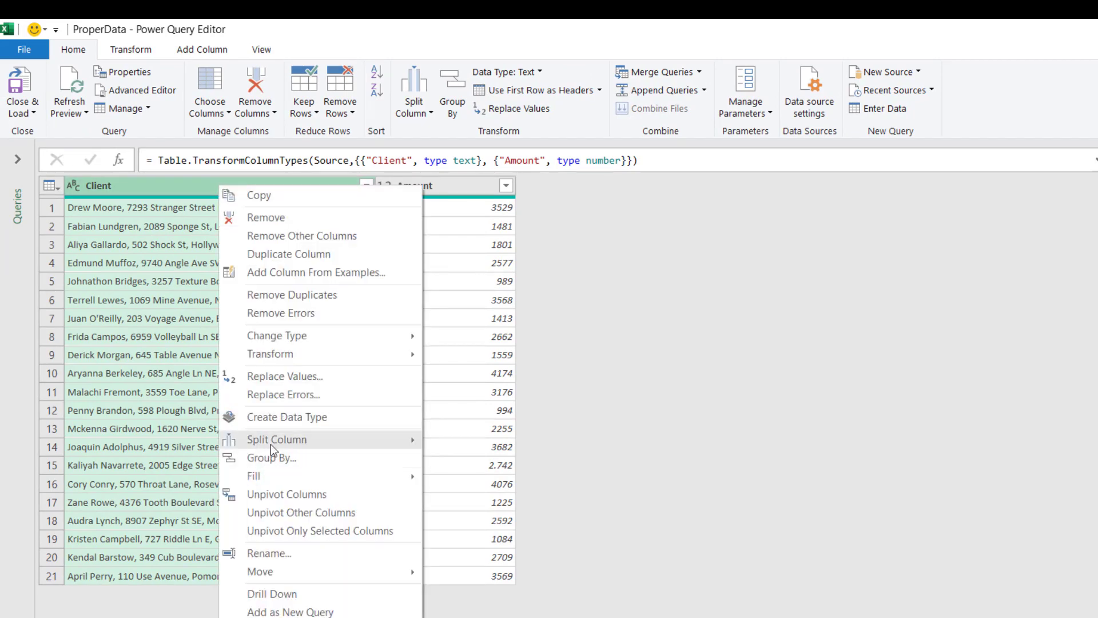
pyautogui.moveTo(270, 444)
pyautogui.click(462, 442)
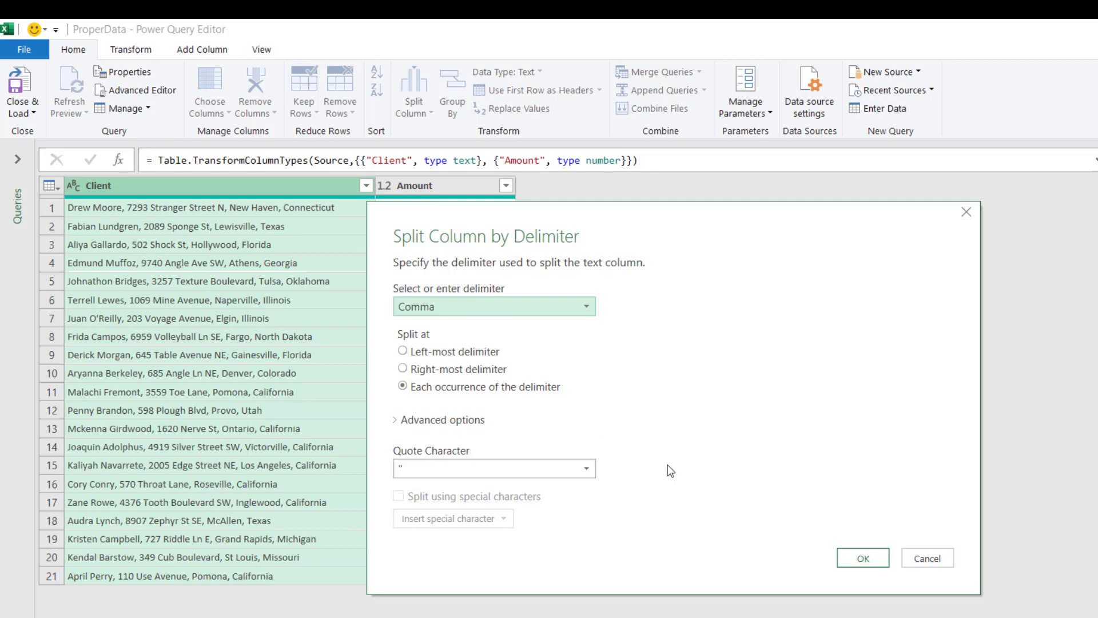
pyautogui.click(864, 559)
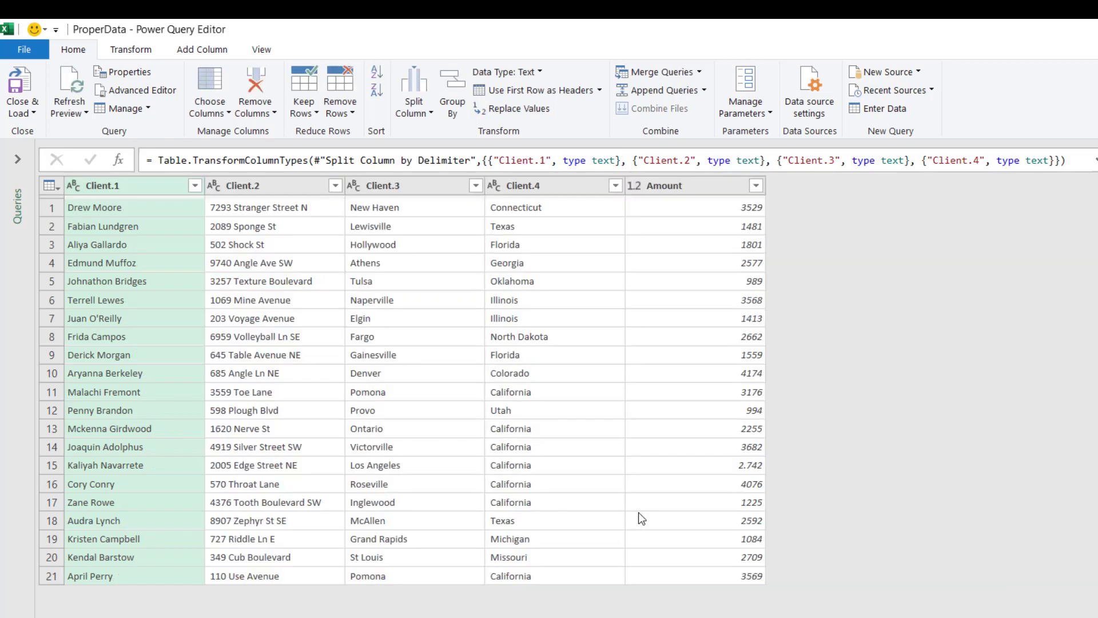
# - Rename columns Client.1 and Client.2 to 'Client' and 'Address'
pyautogui.doubleClick(128, 189)
pyautogui.write('C')
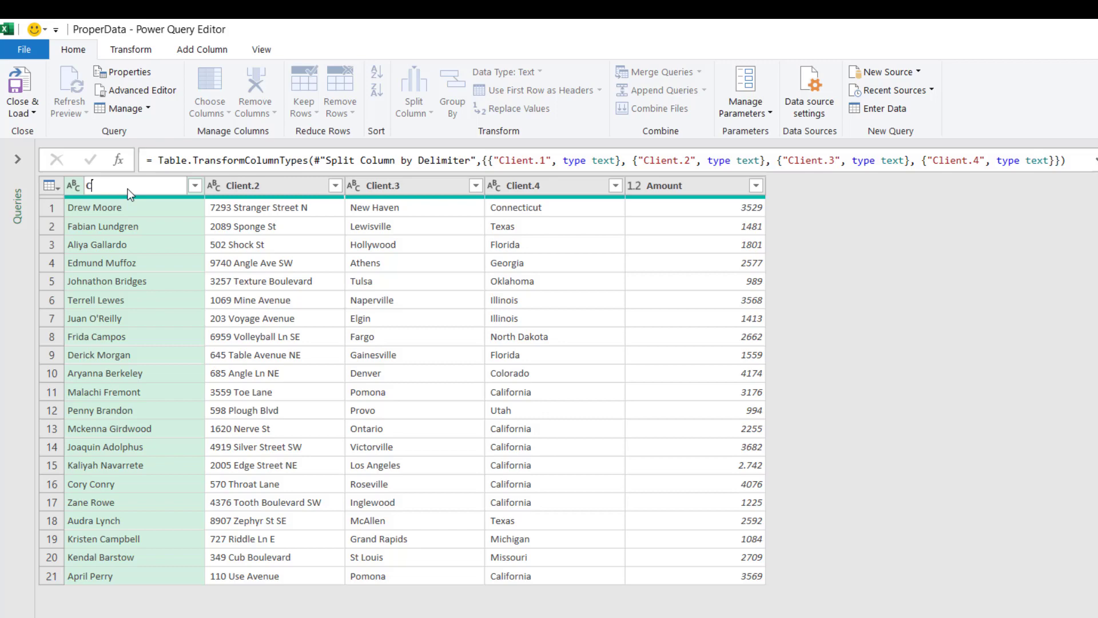
pyautogui.write('lient')
pyautogui.press('Return')
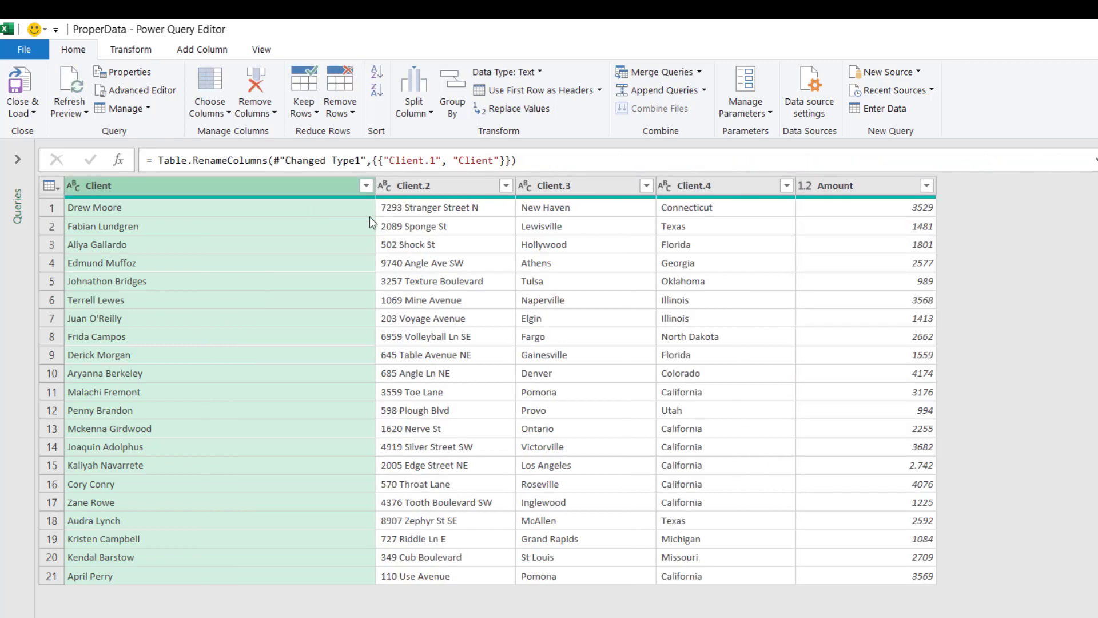
pyautogui.doubleClick(429, 188)
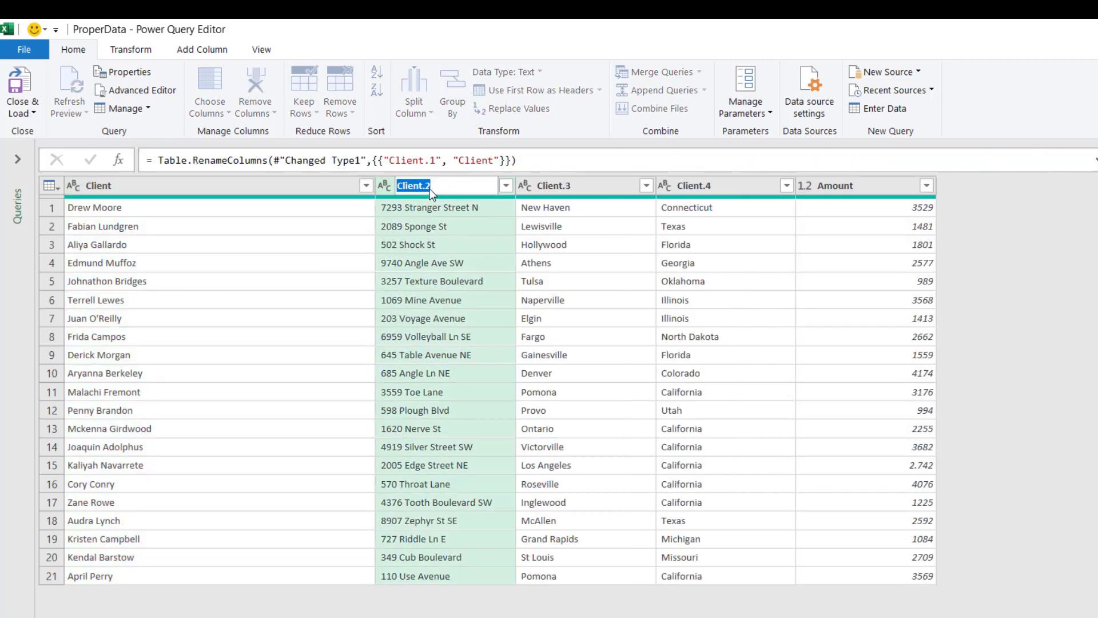
pyautogui.write('Address')
pyautogui.press('Return')
# - Rename Client.3 and Client.4 to 'City' and 'State', and set Amount's type to Currency
pyautogui.doubleClick(588, 184)
pyautogui.write('City')
pyautogui.press('Return')
pyautogui.doubleClick(709, 187)
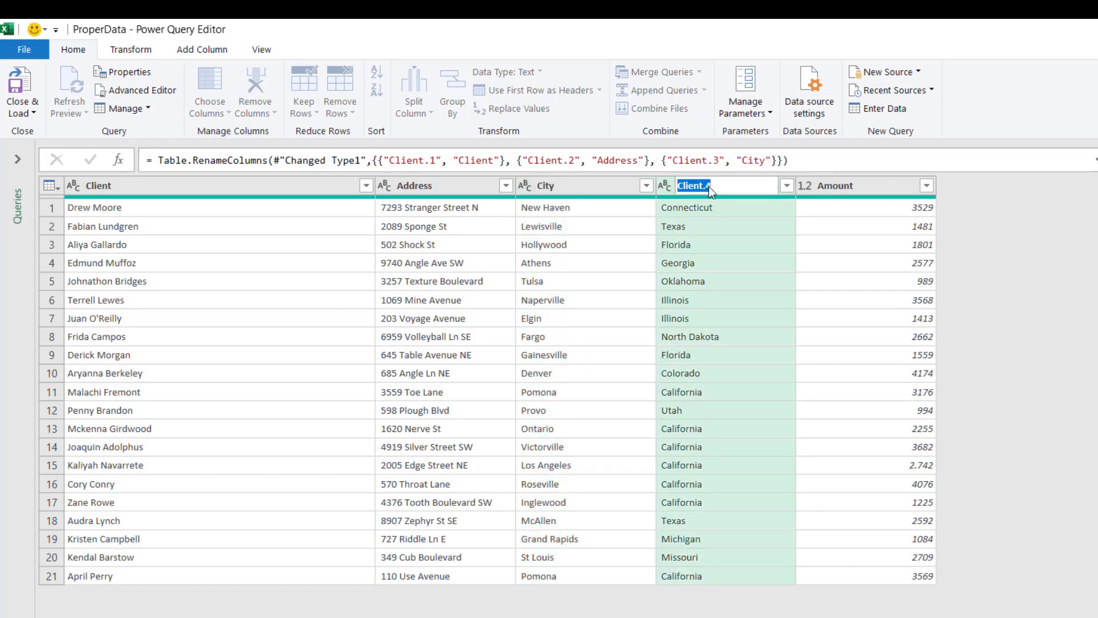
pyautogui.write('State')
pyautogui.press('Return')
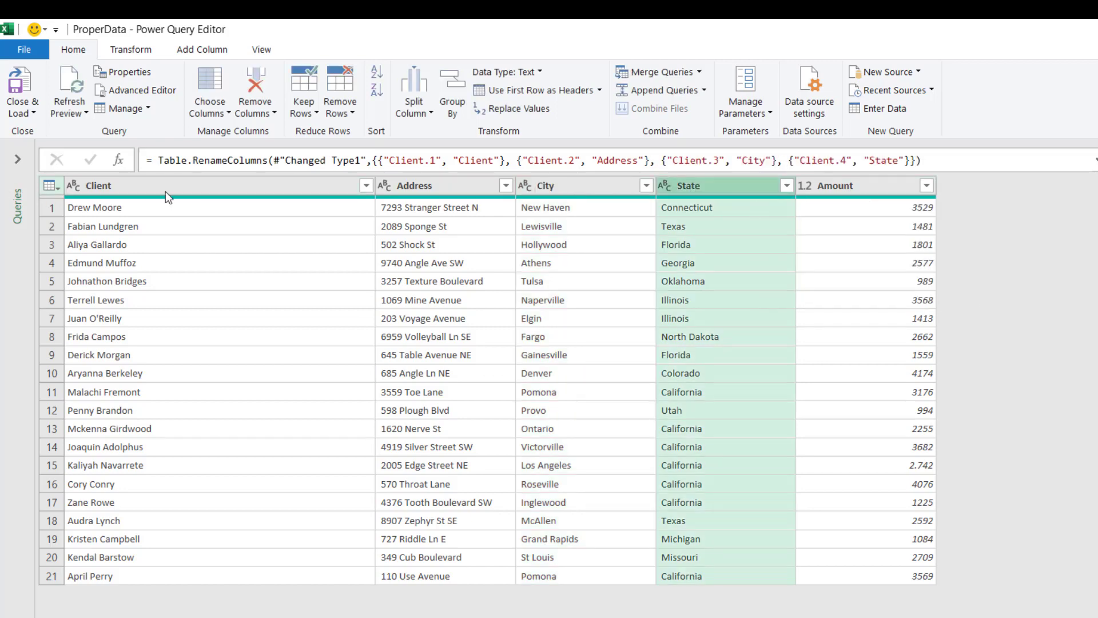
pyautogui.click(804, 186)
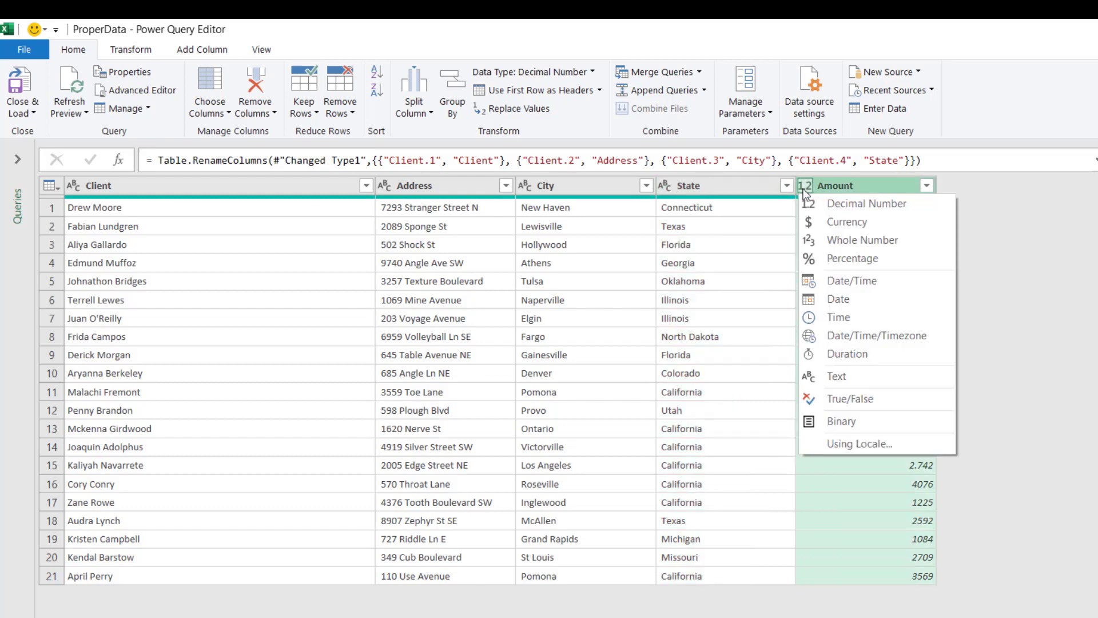
pyautogui.click(835, 222)
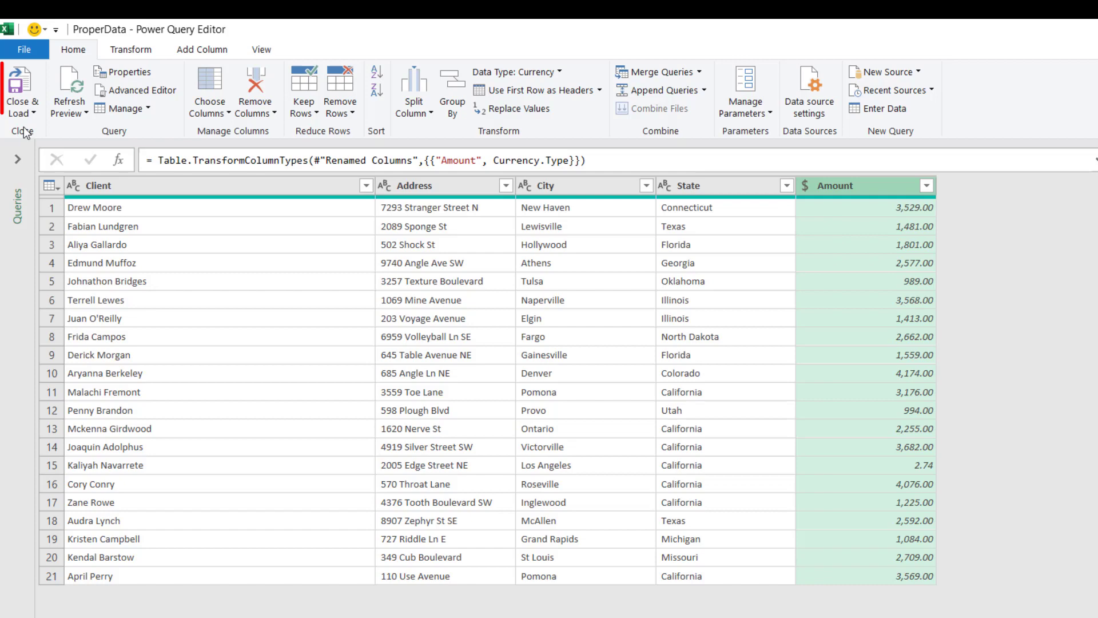
# - Use Close & Load to return the ProperData query to Excel as a new sheet
pyautogui.click(20, 89)
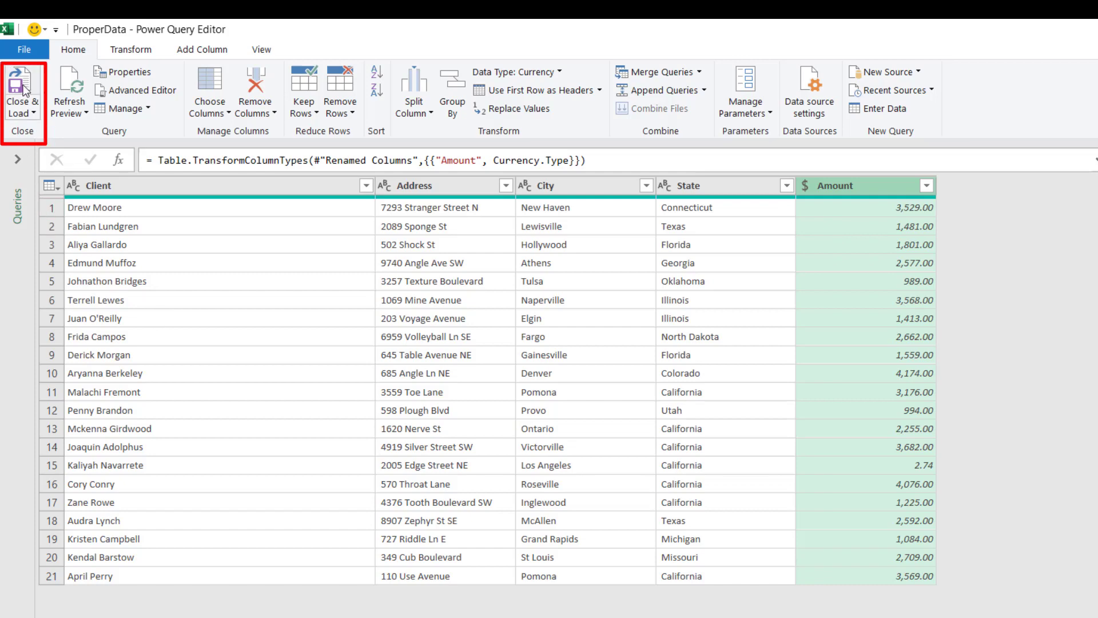